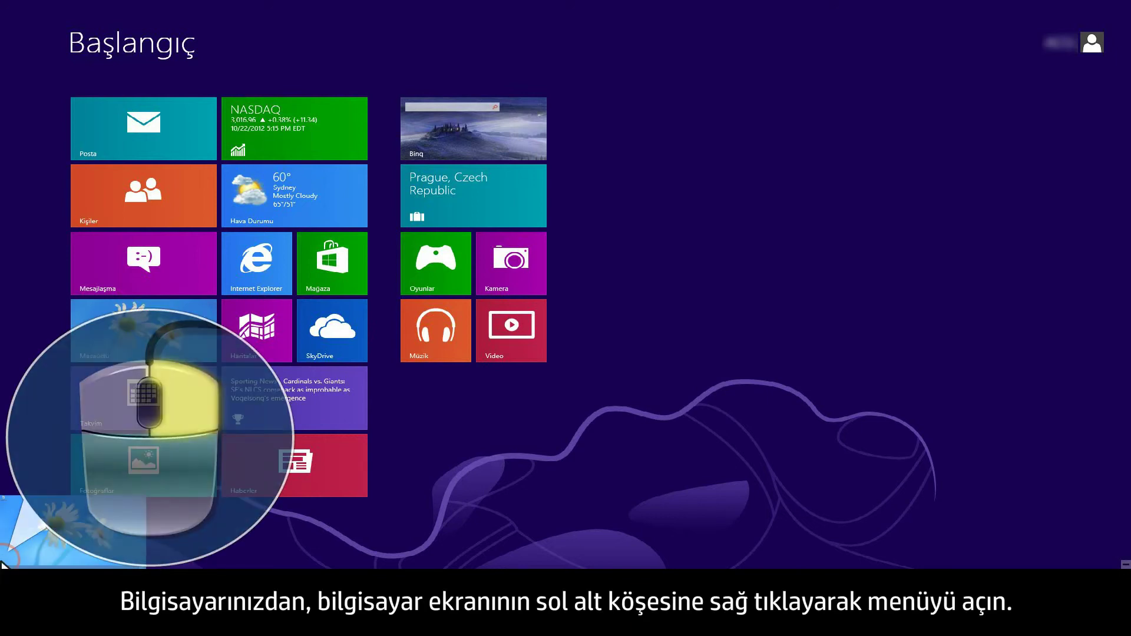
# Search Windows Settings for 'Aygıtlar ve Yazıcılar' from the corner menu's Ara (Search) option
pyautogui.rightClick(3, 565)
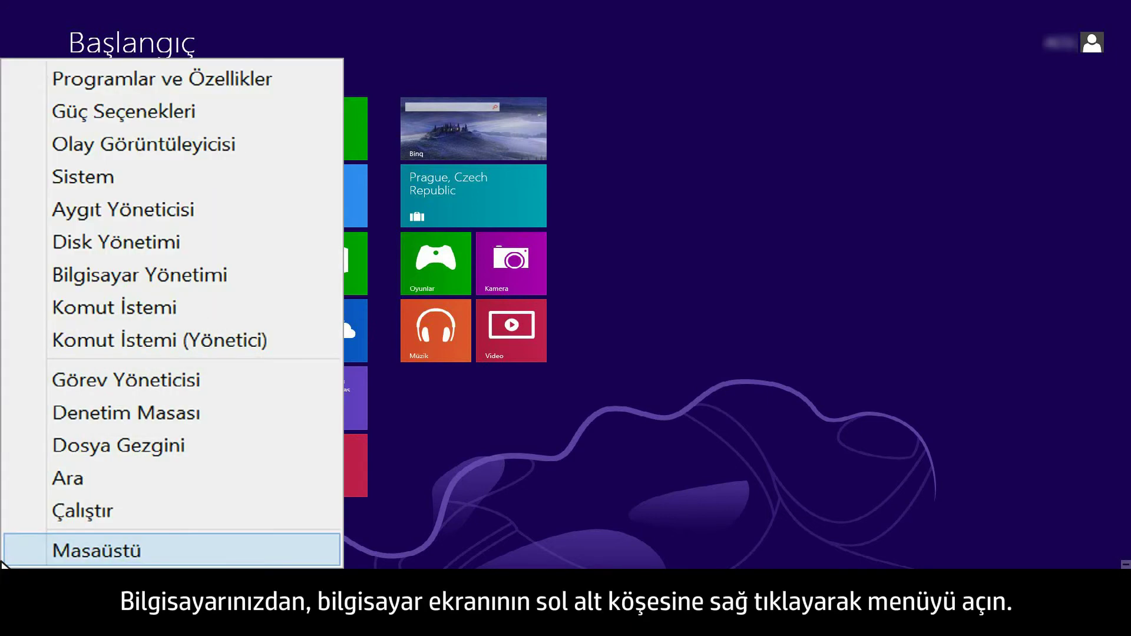
pyautogui.click(75, 477)
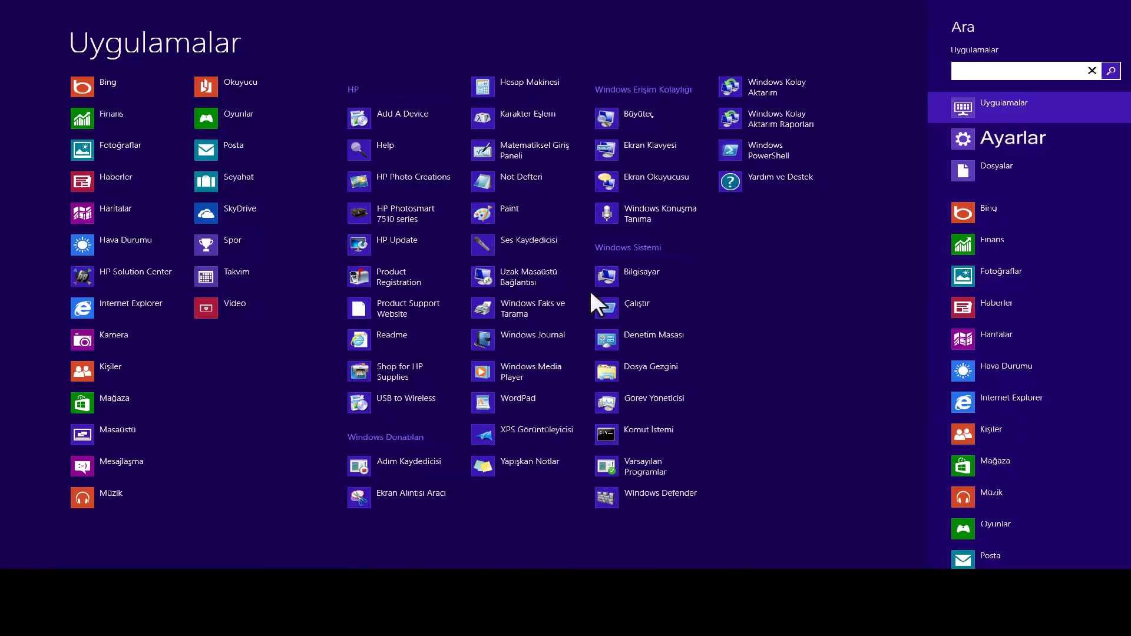
pyautogui.click(1011, 134)
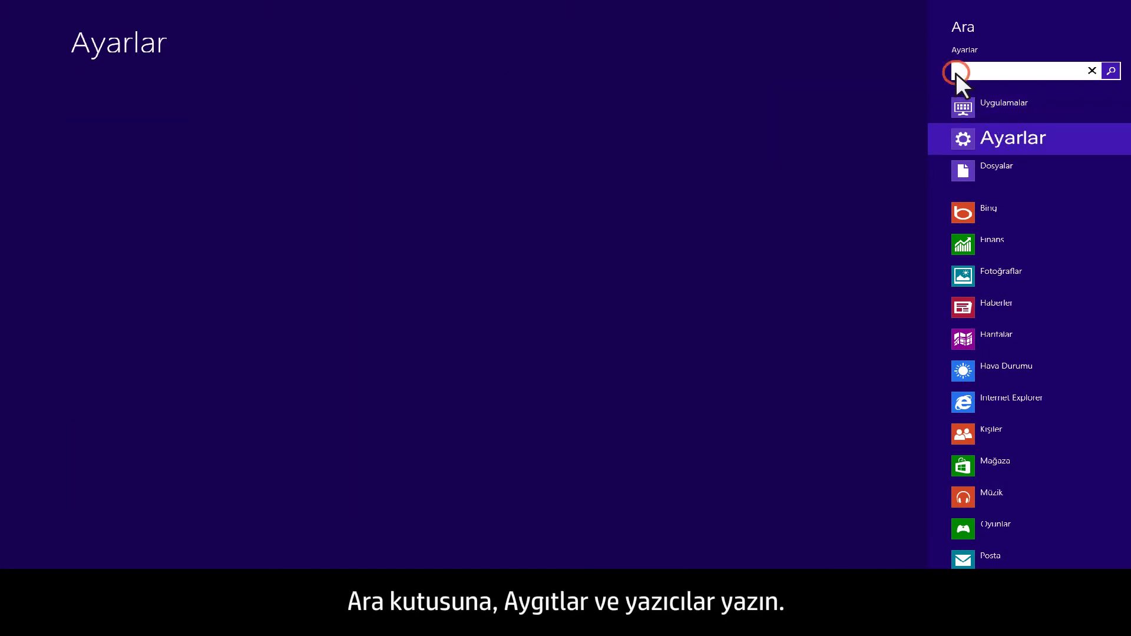
pyautogui.write('Aygıtlar ve Yaz')
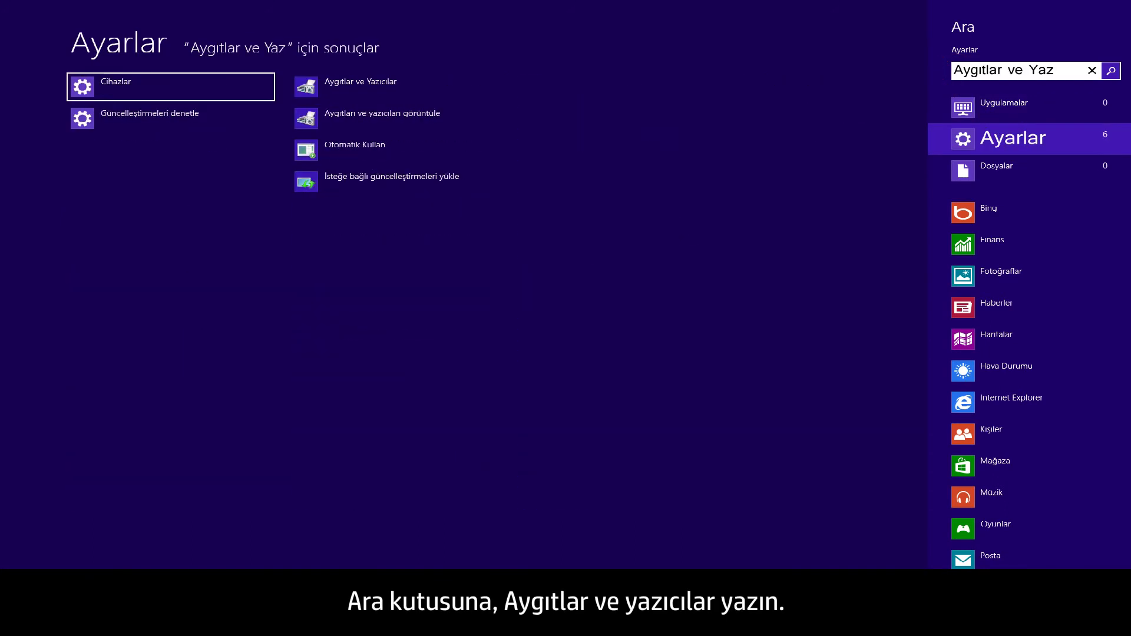
pyautogui.write('ıcılar')
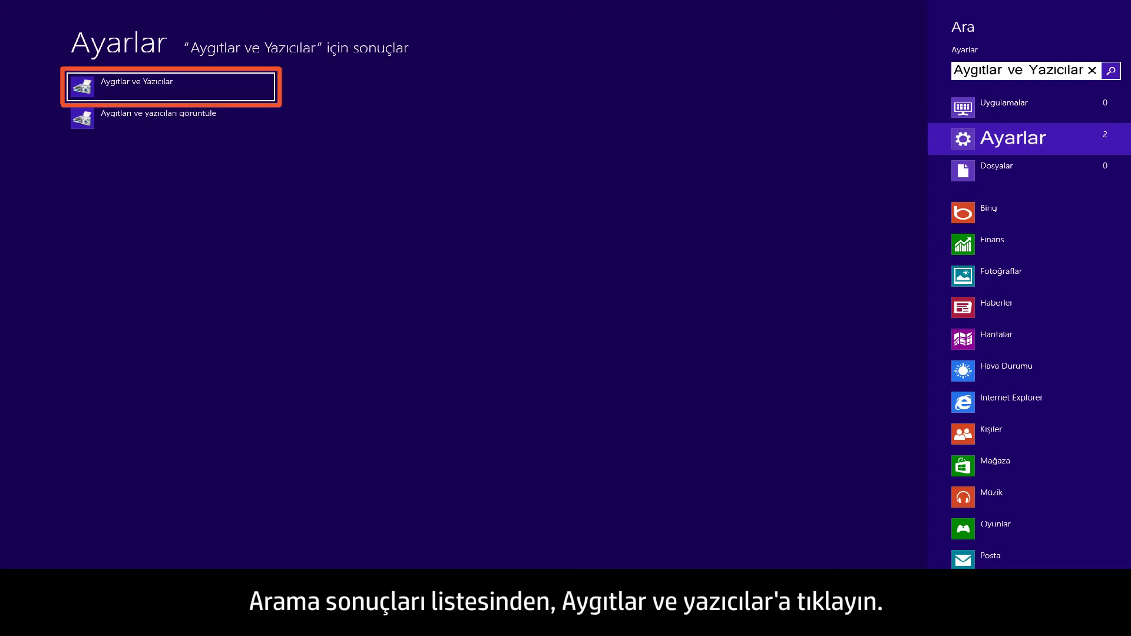
# From Devices and Printers, show the HP Photosmart 7510 series print queue ('Yazdırılan öğeyi göster')
pyautogui.click(136, 84)
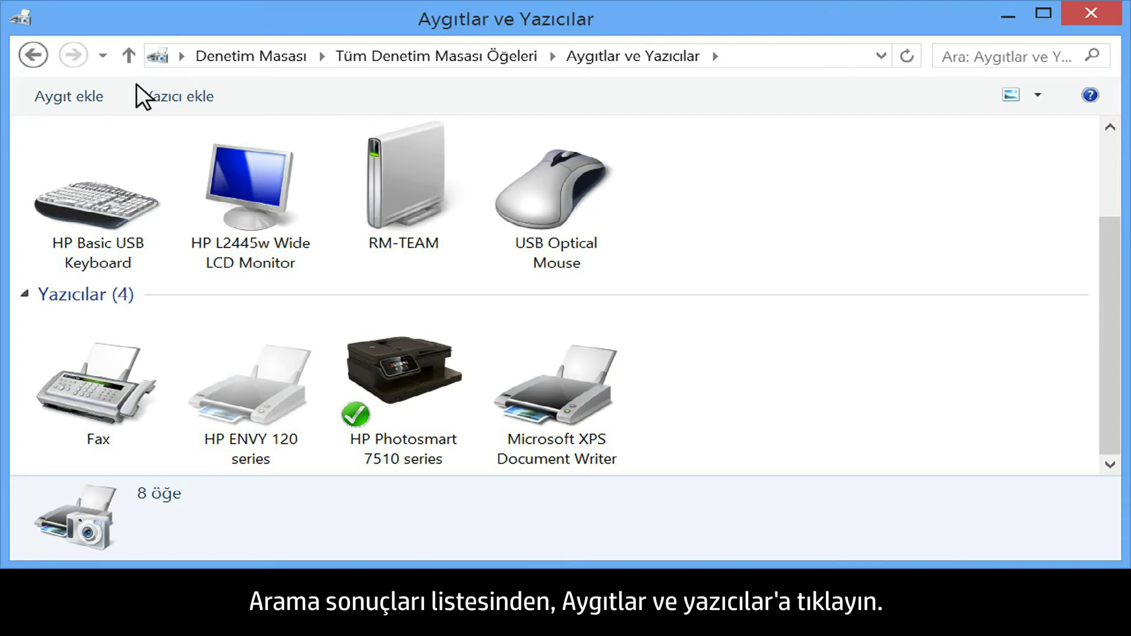
pyautogui.click(423, 423)
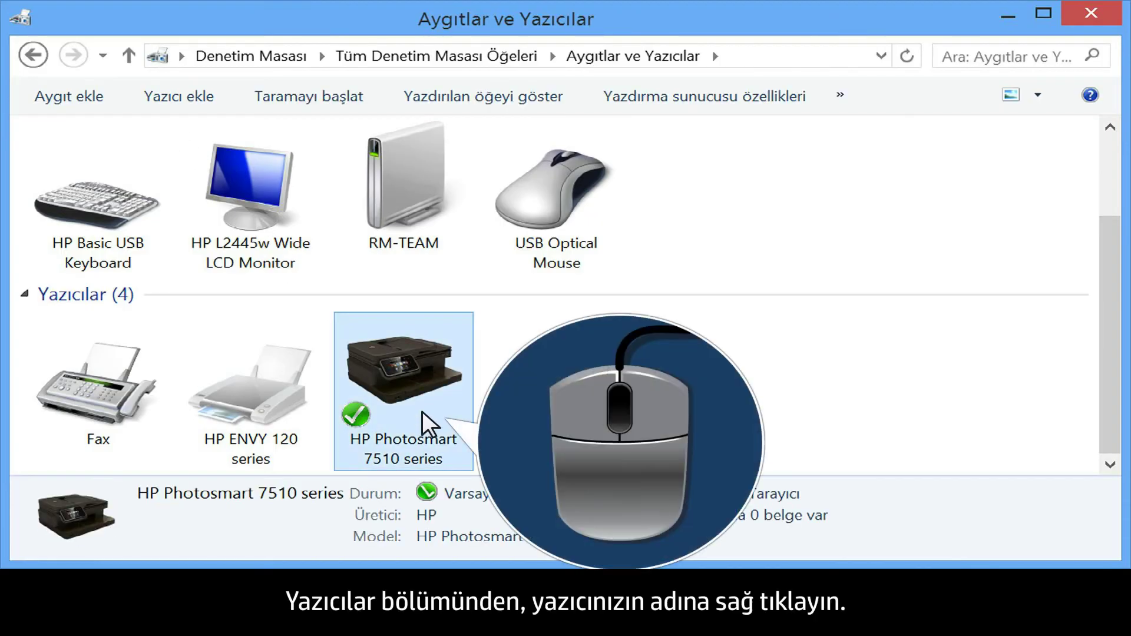
pyautogui.rightClick(423, 422)
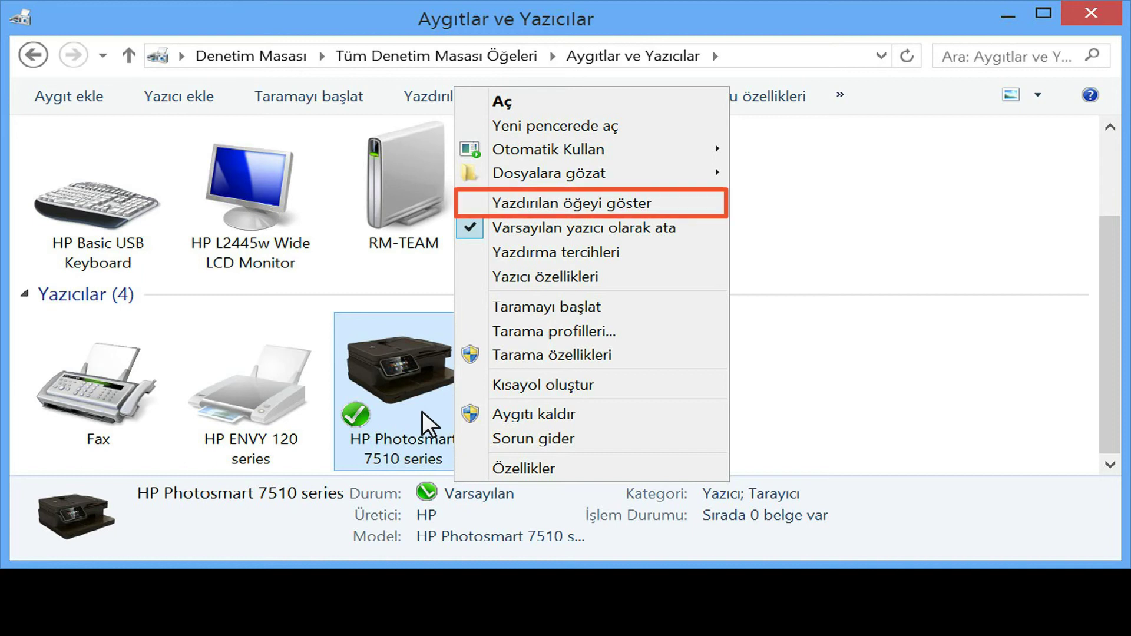
pyautogui.click(612, 205)
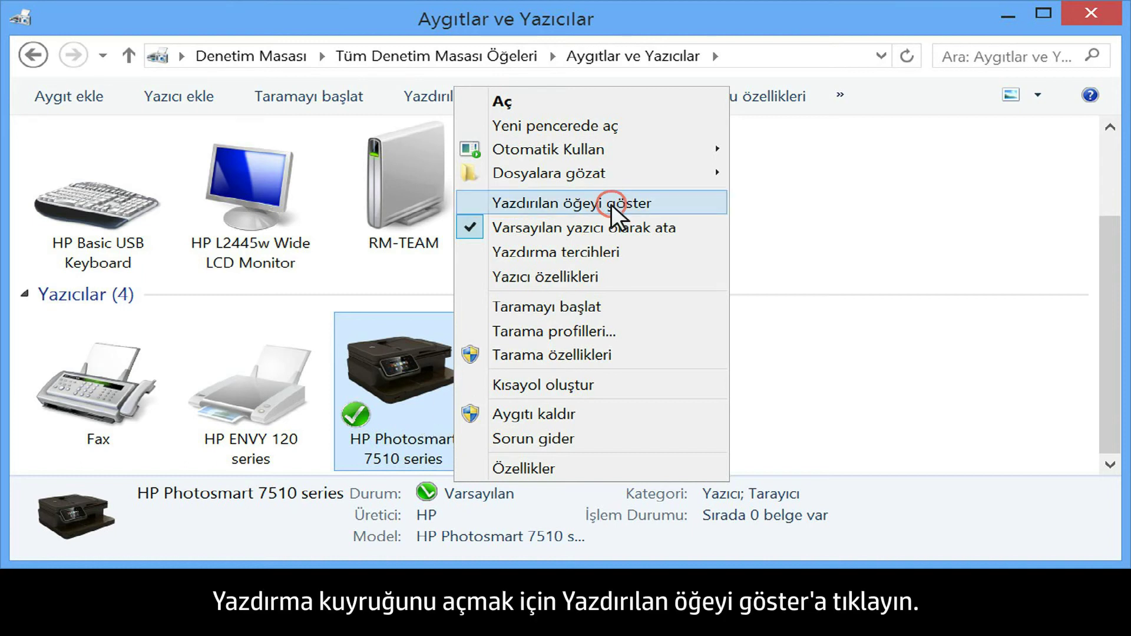